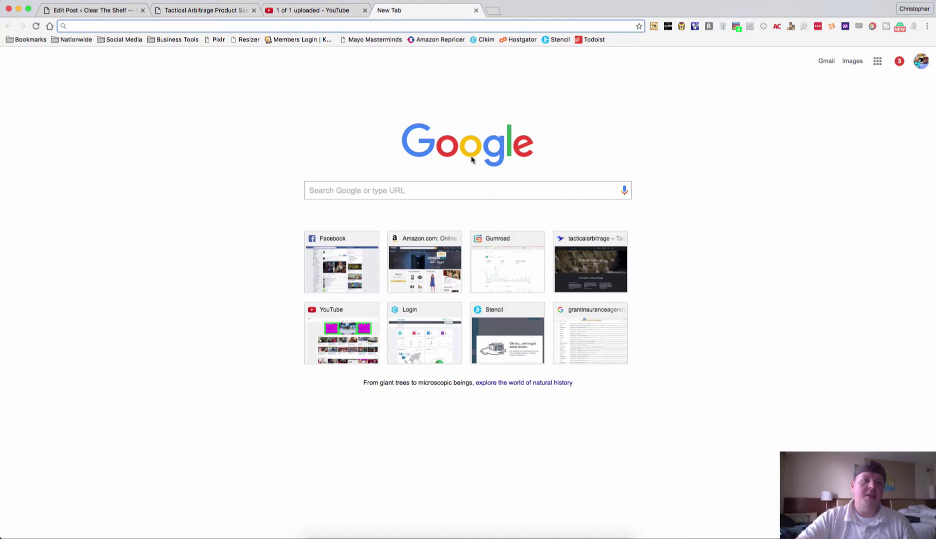
- Switch to the Tactical Arbitrage tab in Chrome
left_click(205, 10)
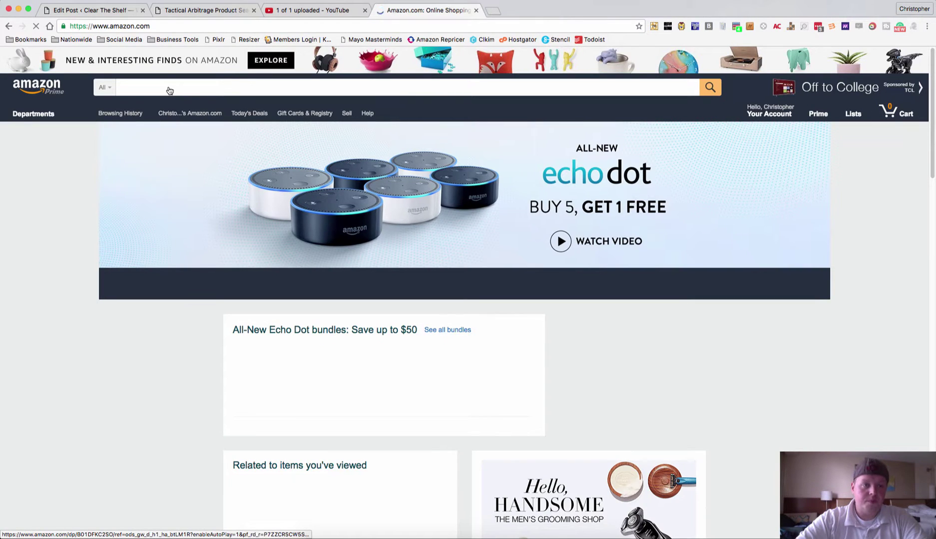
- Search Amazon for 'mens nike', open the Free Flyknit 4.0 listing and highlight ASIN B00JG6K7RK
left_click(138, 89)
type("mens ni")
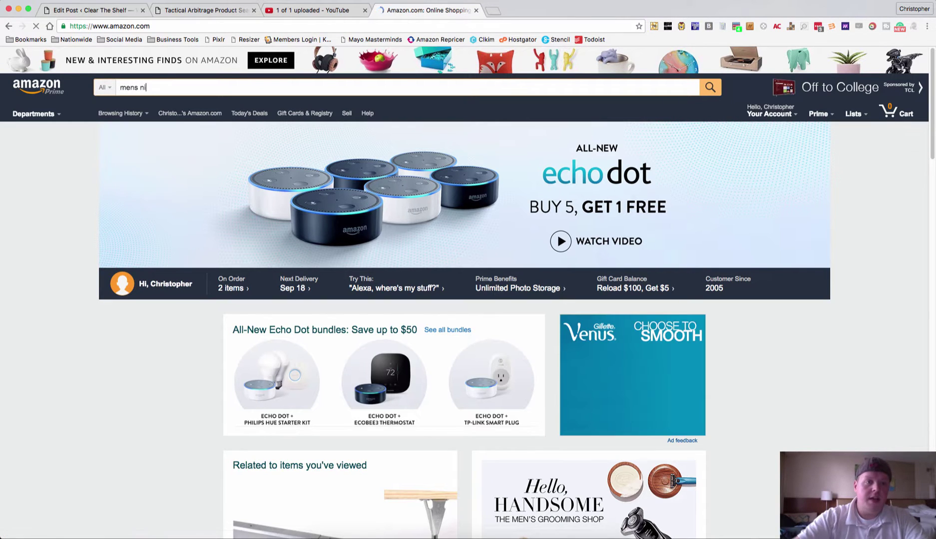
type("ke")
key("Return")
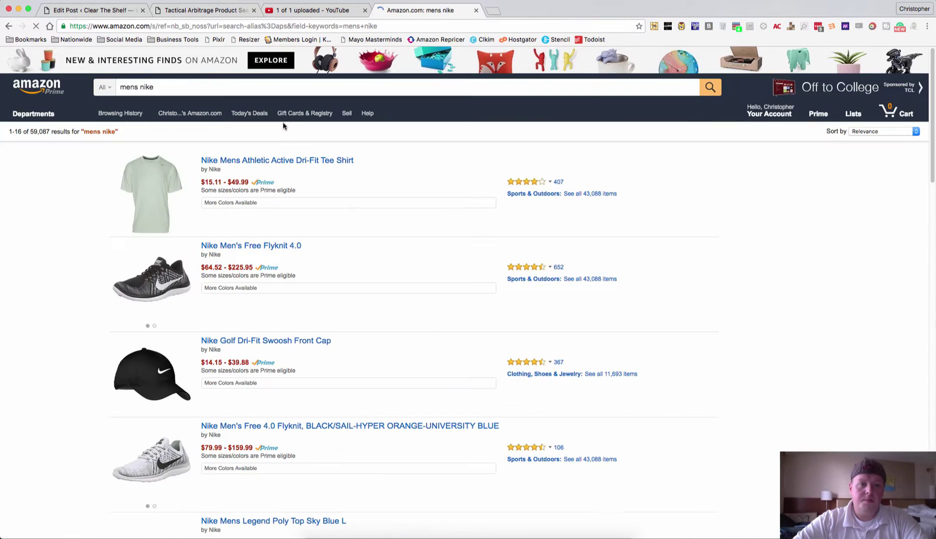
scroll(307, 212, "down", 1)
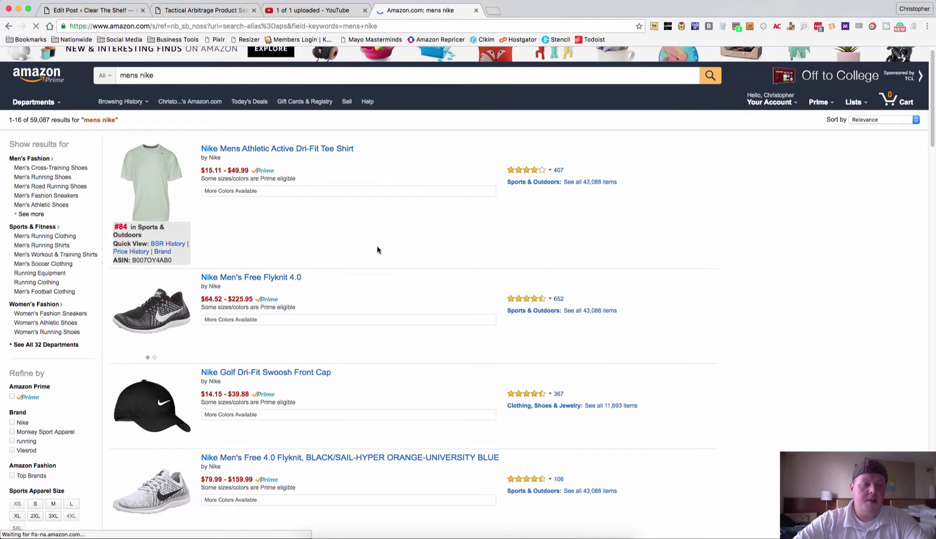
left_click(291, 277)
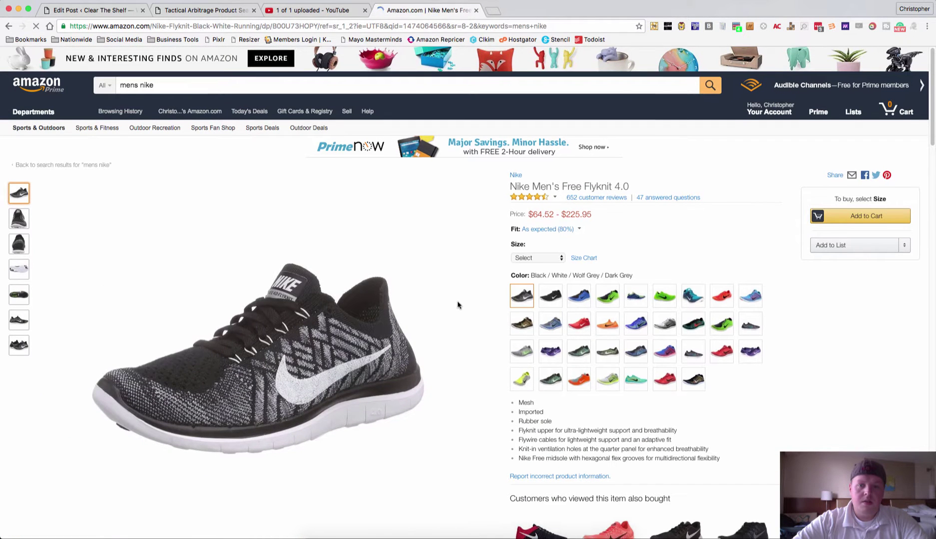
scroll(458, 305, "down", 2)
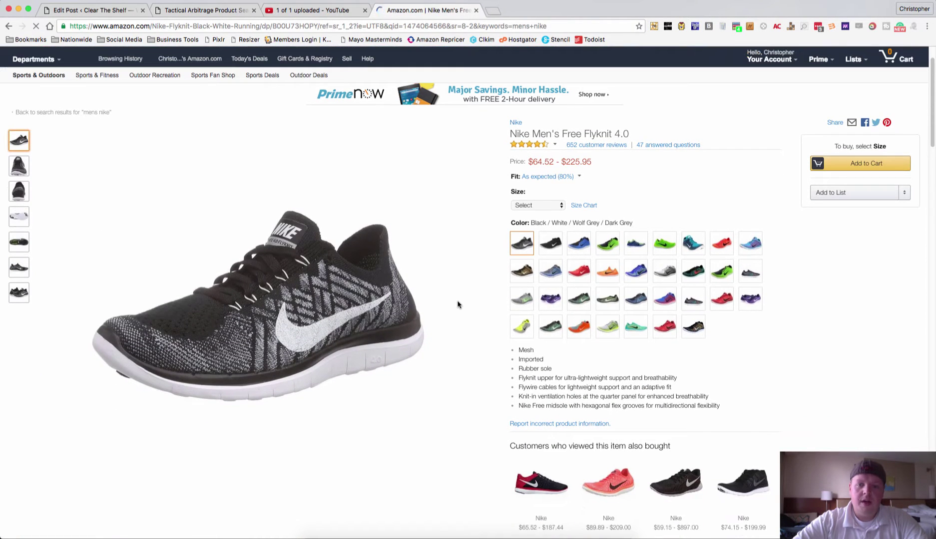
scroll(458, 305, "up", 1)
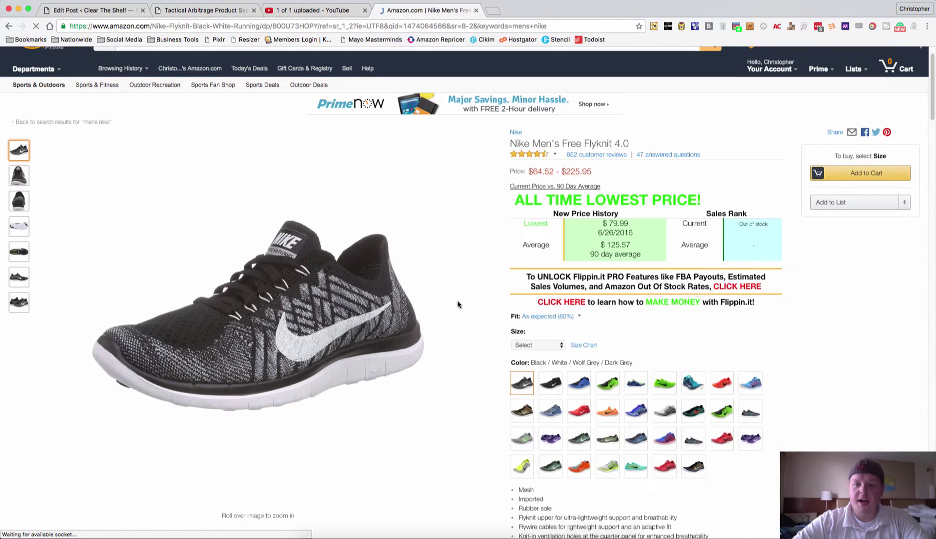
scroll(457, 305, "down", 2)
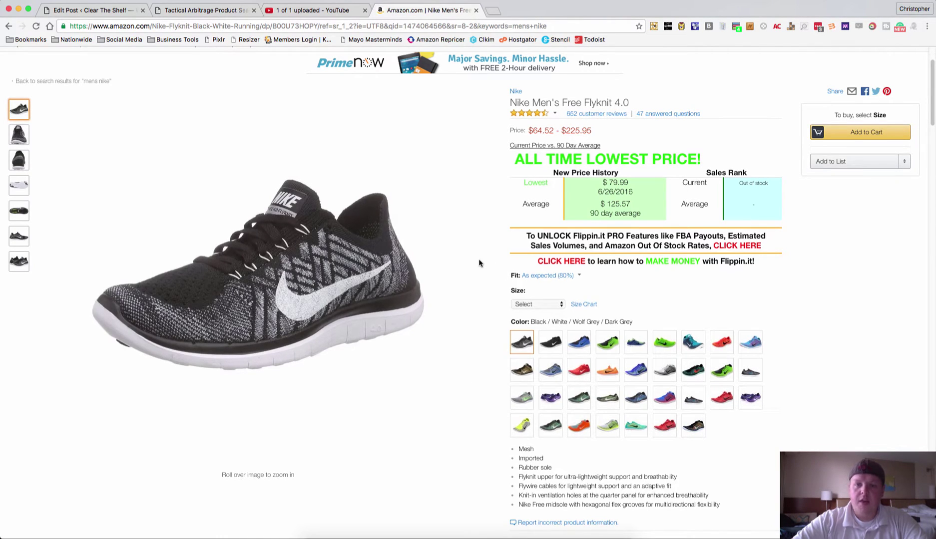
scroll(478, 259, "down", 8)
scroll(478, 259, "down", 6)
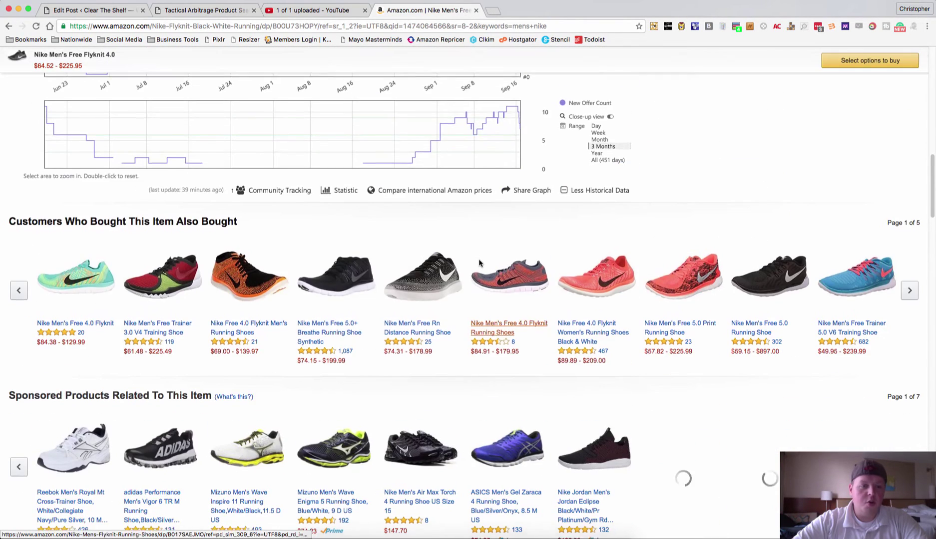
scroll(478, 258, "down", 10)
scroll(478, 258, "down", 2)
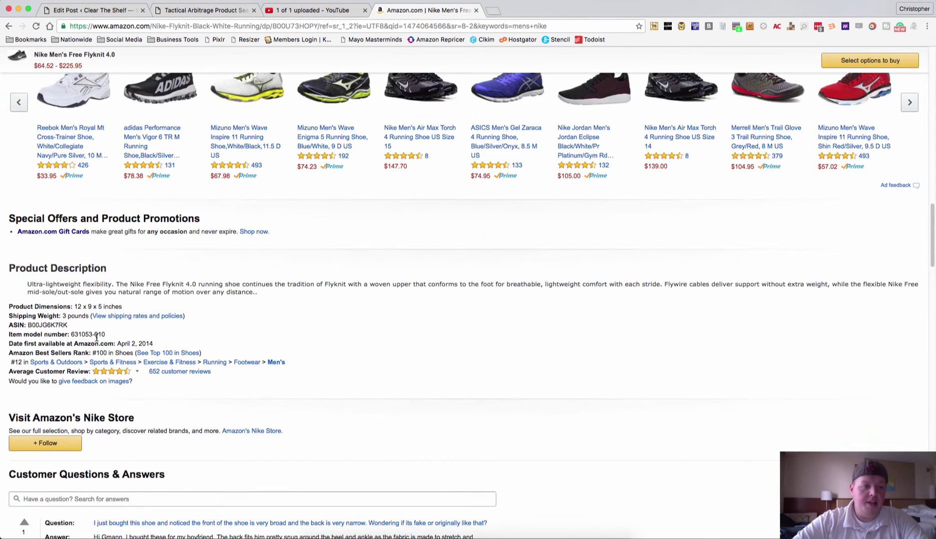
left_click_drag(67, 325, 27, 325)
key("super+c")
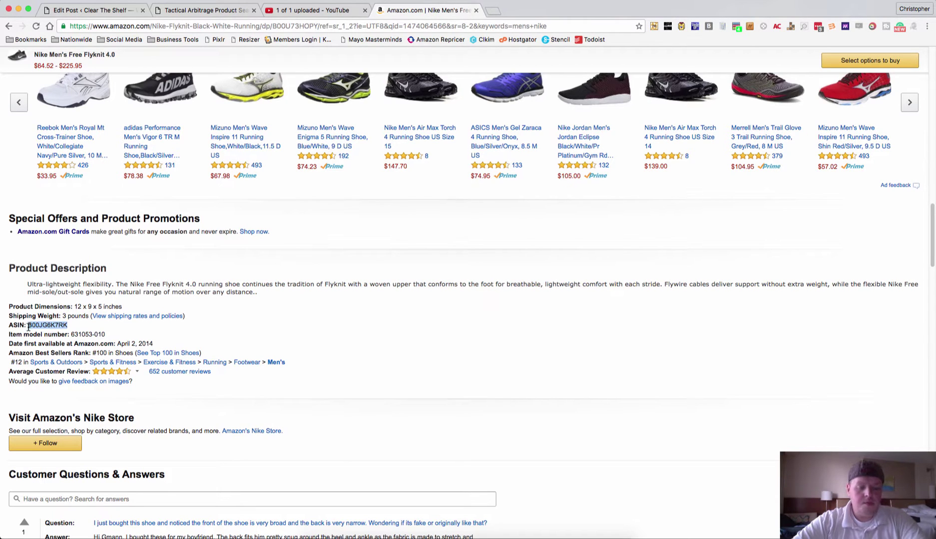
- Paste ASIN B00JG6K7RK into the Products Variation form and enter a $50 compare price
left_click(221, 11)
left_click(72, 107)
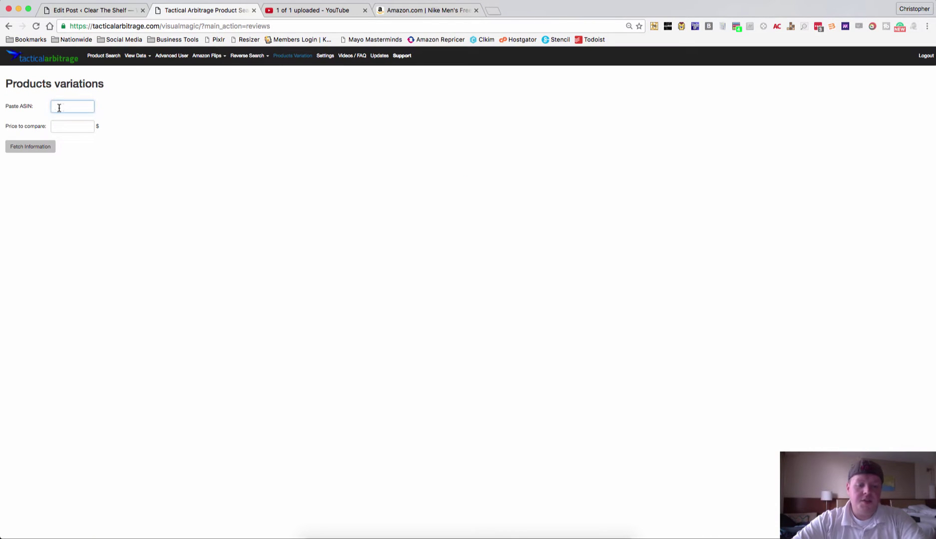
key("super+v")
left_click(71, 126)
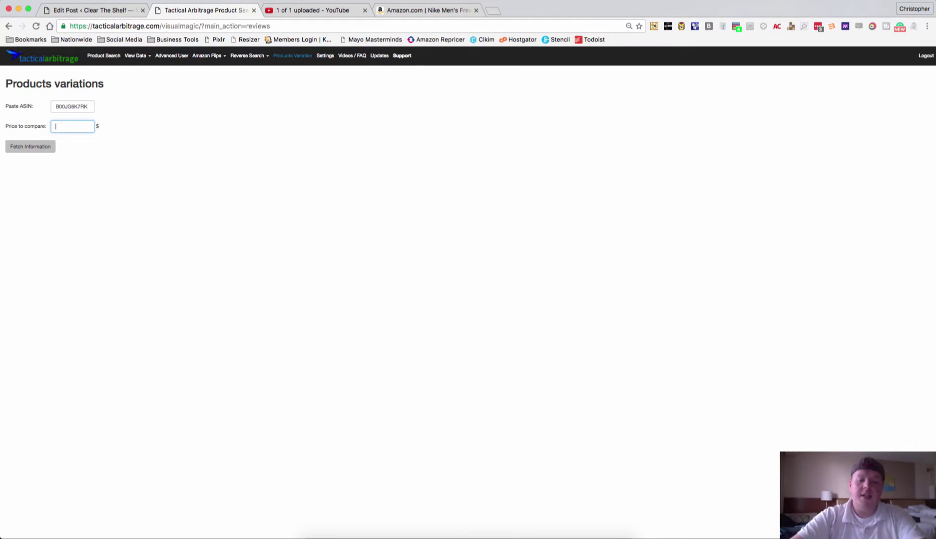
type("50")
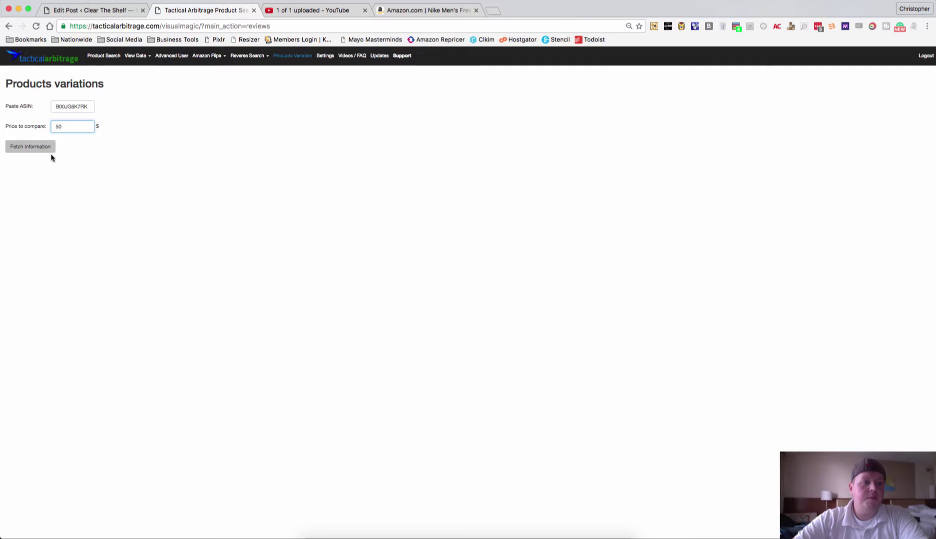
- Fetch review information and run the variations search over 1 review page
left_click(30, 146)
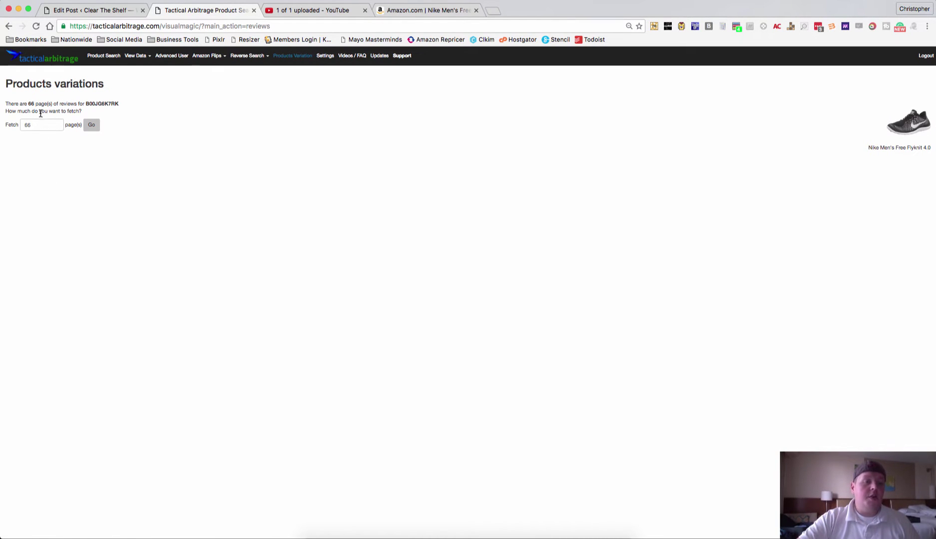
double_click(39, 125)
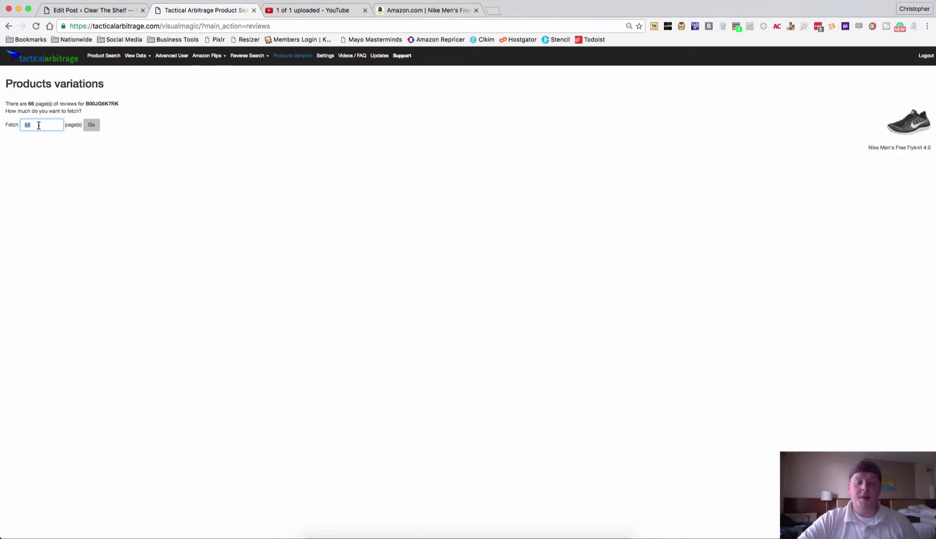
type("1")
left_click(92, 126)
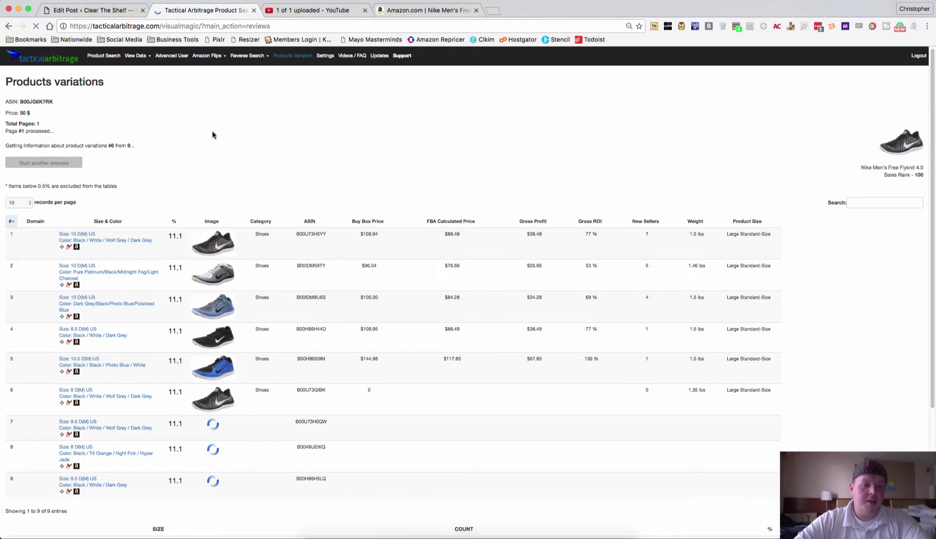
scroll(213, 134, "down", 1)
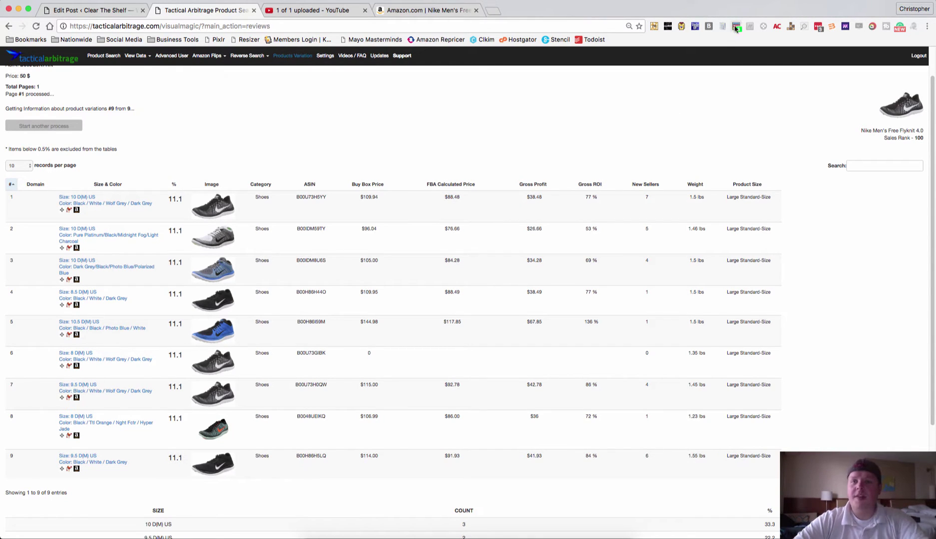
- Wait for all nine size/colour rows to show images, prices and profit, then use the top-right browser controls
left_click(746, 8)
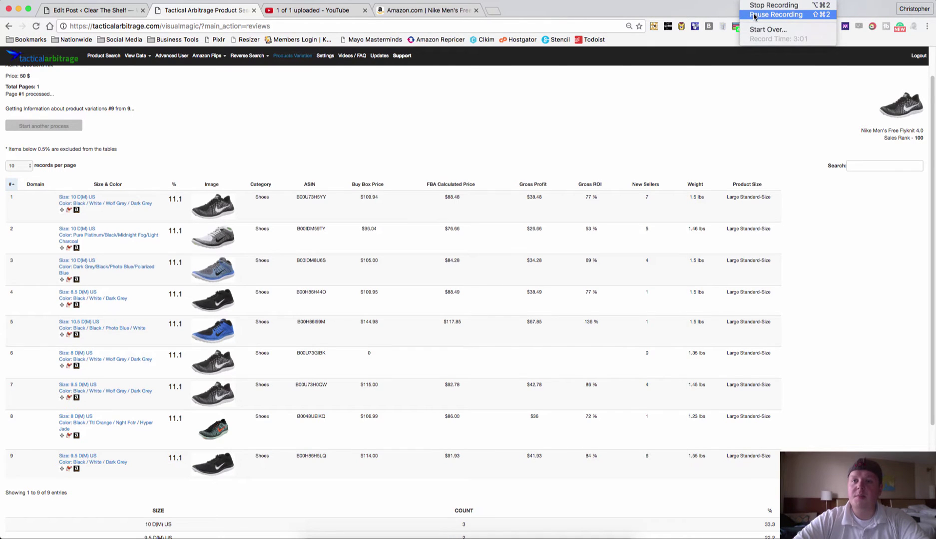
left_click(775, 15)
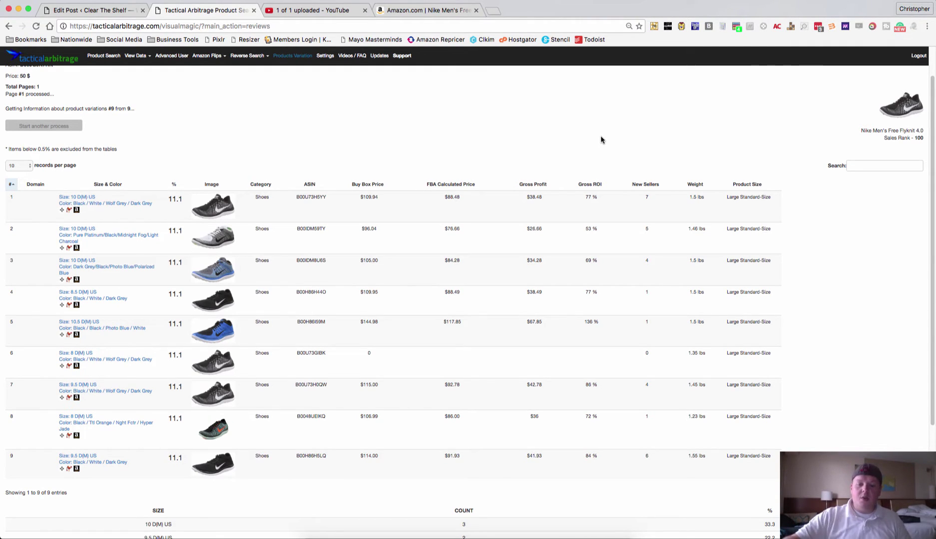
scroll(600, 139, "down", 3)
scroll(541, 229, "down", 4)
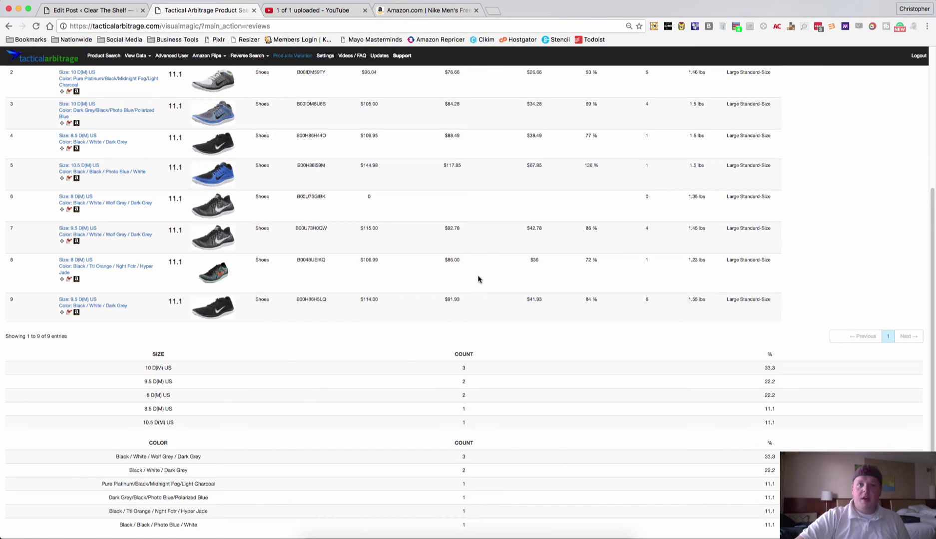
- Run the Popular Products analyzer over one review page on the Amazon Flyknit listing
left_click(427, 10)
mouse_move(257, 359)
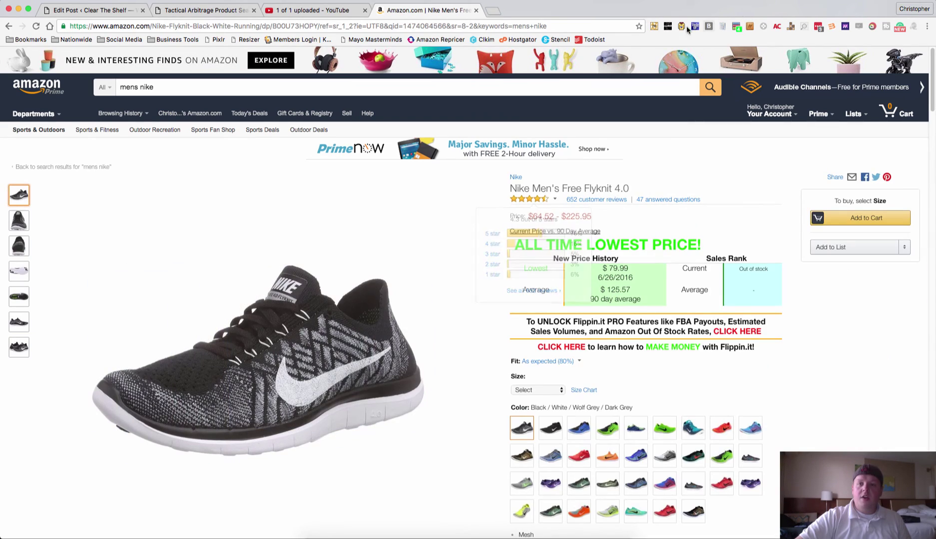
left_click(681, 26)
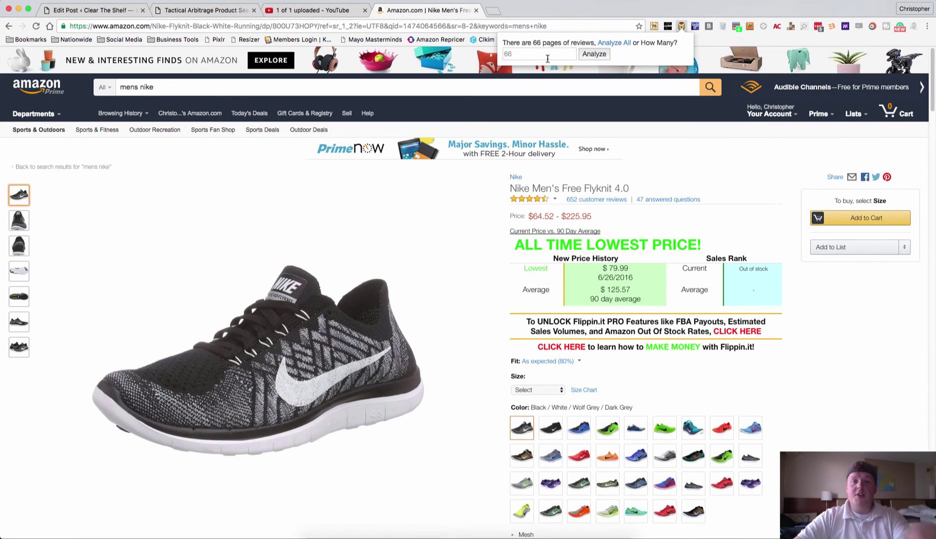
left_click(521, 56)
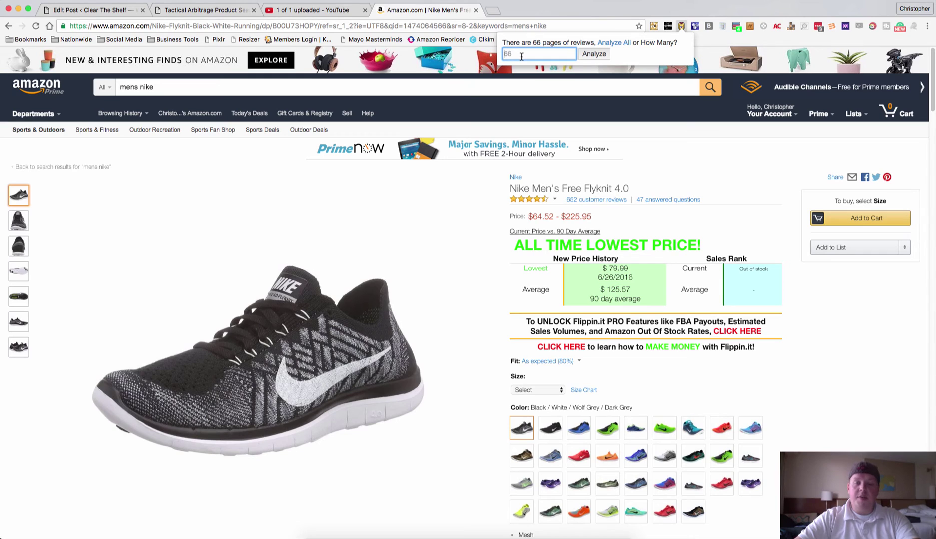
type("6")
left_click(594, 54)
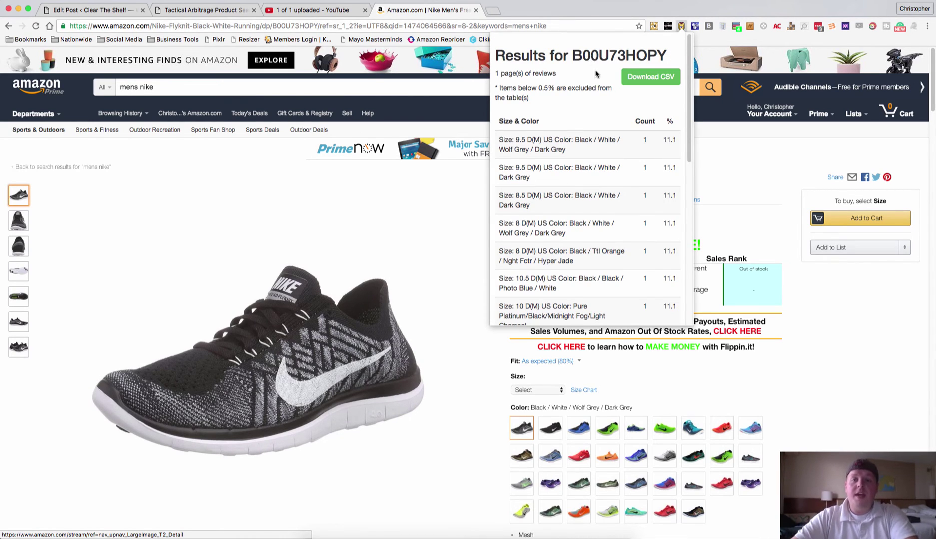
scroll(613, 107, "down", 2)
scroll(613, 106, "down", 3)
scroll(609, 107, "down", 2)
scroll(609, 107, "down", 1)
scroll(609, 107, "down", 1)
scroll(609, 107, "down", 1)
scroll(609, 107, "down", 2)
scroll(609, 107, "down", 2)
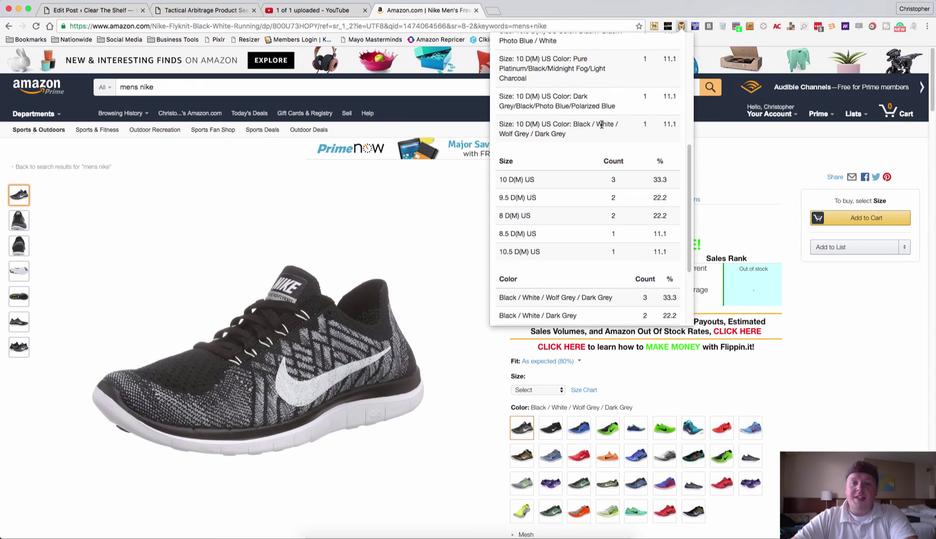
scroll(600, 132, "up", 3)
scroll(599, 131, "up", 3)
scroll(599, 132, "up", 2)
scroll(599, 133, "down", 1)
scroll(599, 133, "down", 3)
scroll(599, 133, "down", 2)
scroll(597, 131, "down", 2)
scroll(597, 132, "down", 2)
scroll(592, 138, "down", 2)
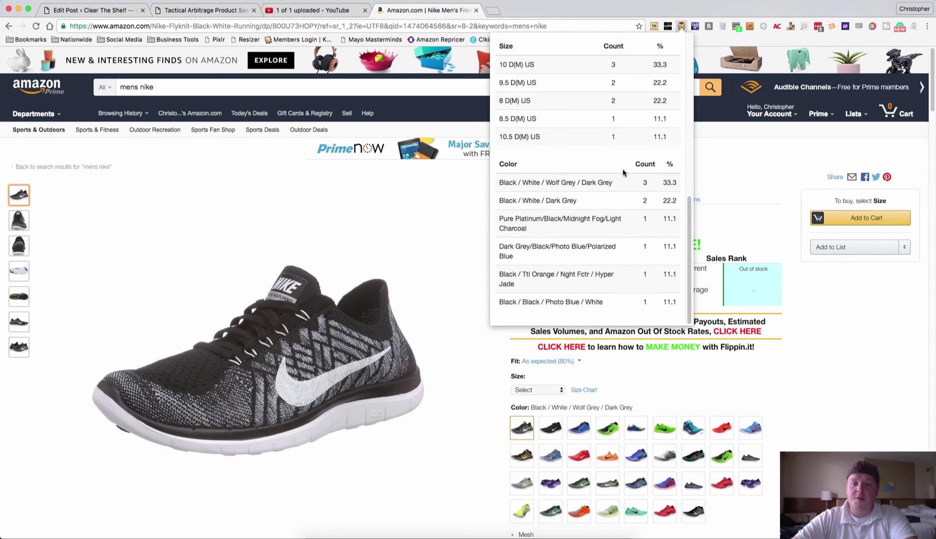
scroll(631, 163, "up", 2)
scroll(621, 170, "up", 3)
scroll(621, 169, "up", 2)
scroll(623, 173, "up", 3)
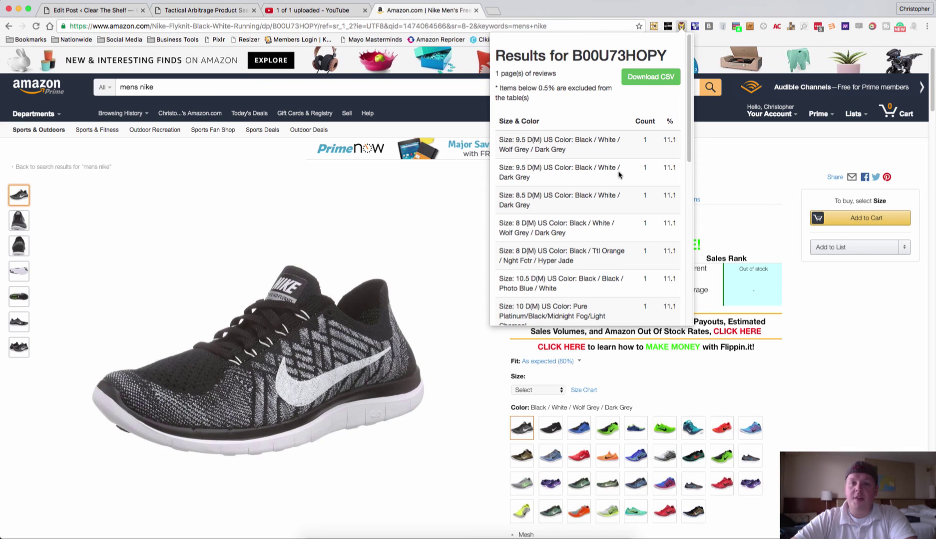
scroll(618, 174, "down", 3)
scroll(619, 173, "down", 5)
scroll(618, 175, "down", 3)
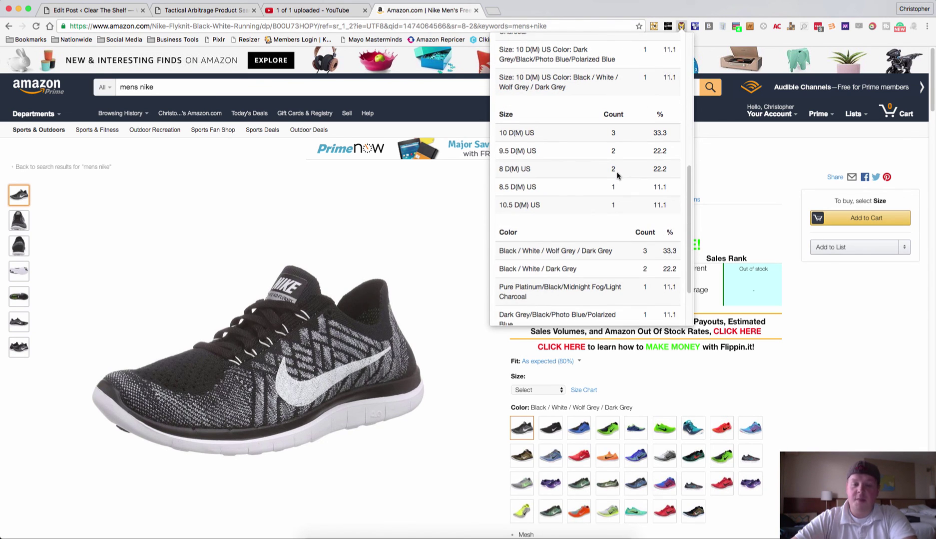